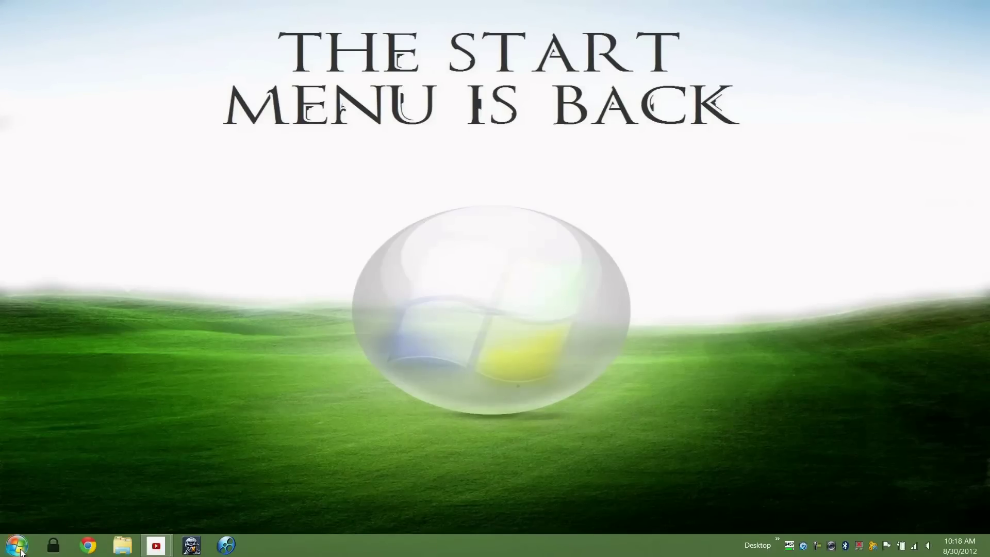
# Step: Scroll through the default Windows 8 Apps list, close it, then open the Start screen
pyautogui.click(10, 553)
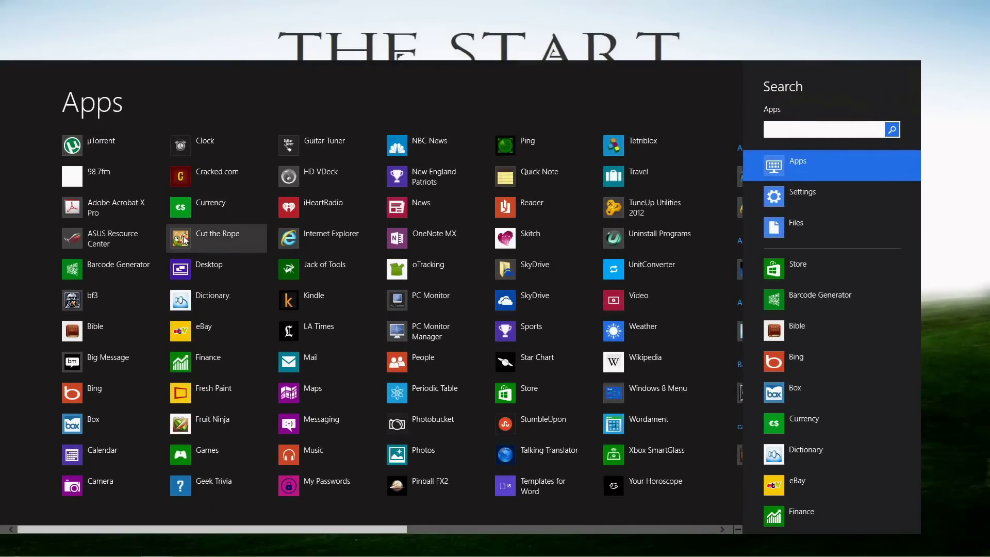
pyautogui.scroll(-5, 182, 237)
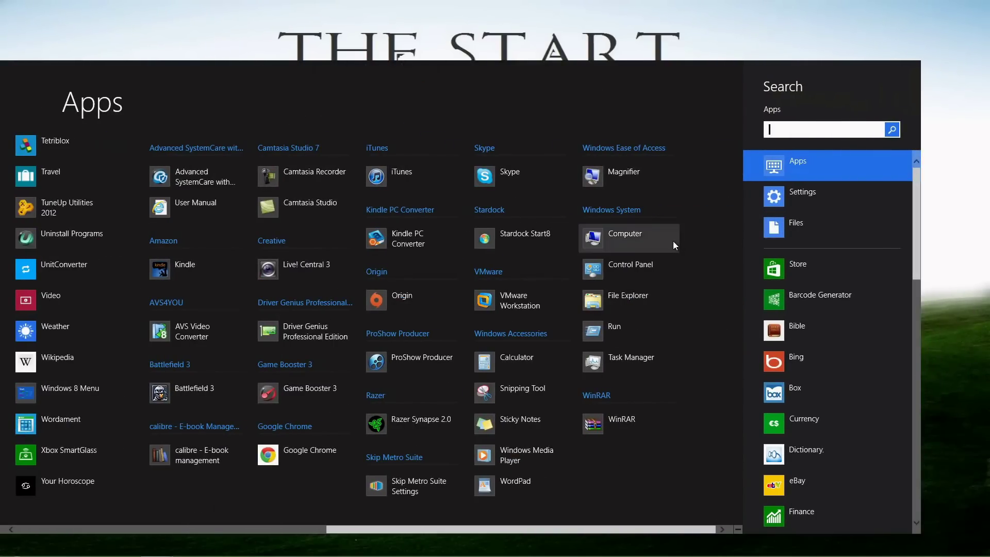
pyautogui.scroll(5, 361, 356)
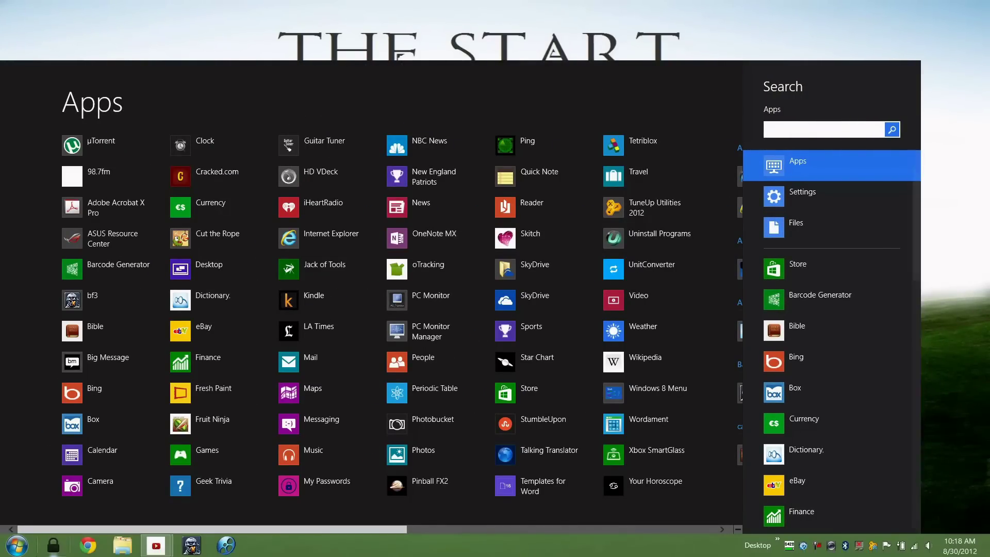
pyautogui.click(13, 551)
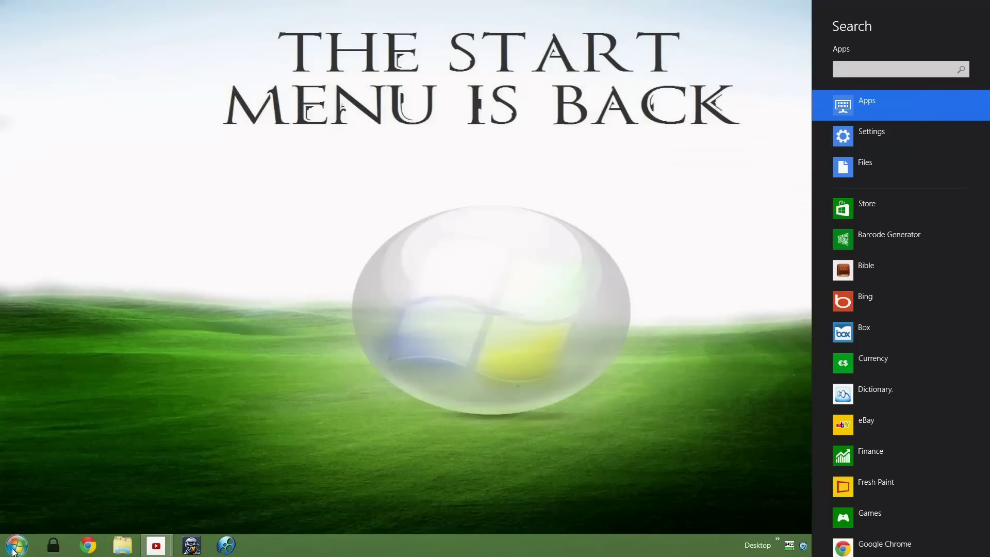
pyautogui.click(12, 551)
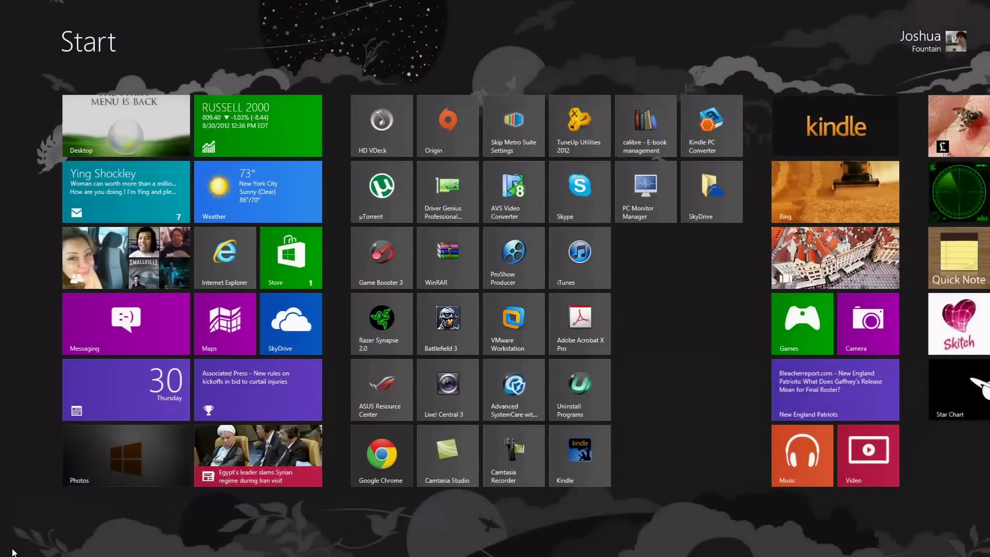
pyautogui.scroll(-6, 24, 539)
# Step: Turn on Start8's 'Show Fullscreen Metro Start Menu' option
pyautogui.rightClick(24, 539)
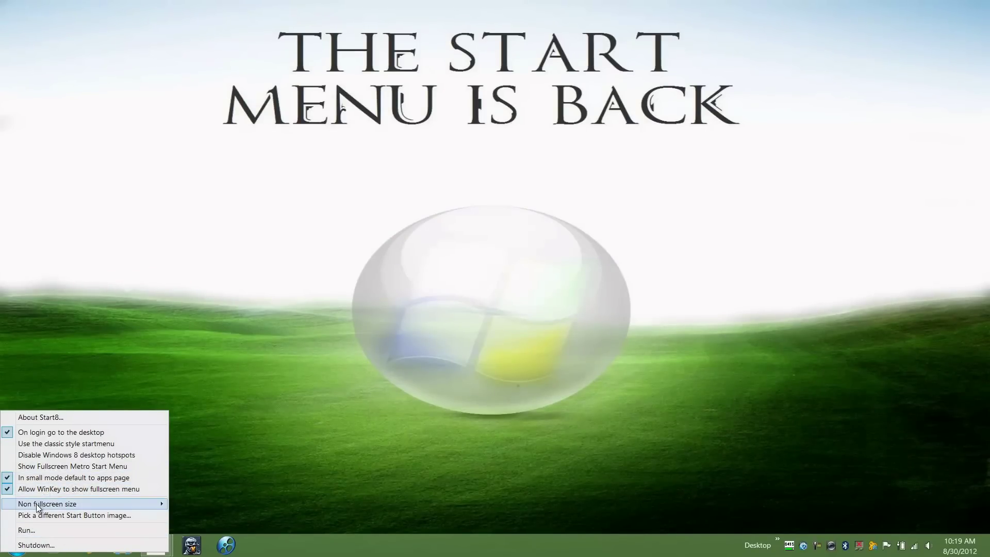
pyautogui.moveTo(40, 505)
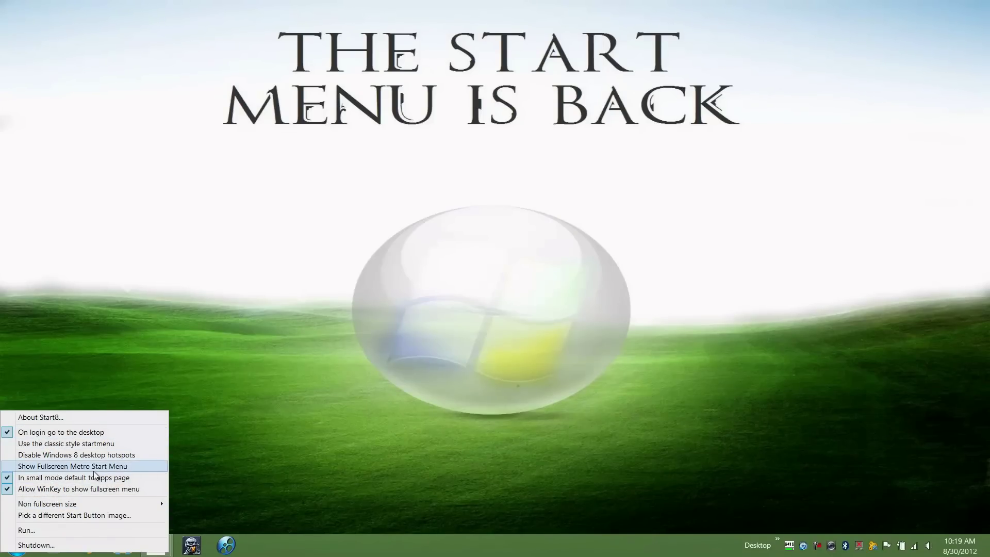
pyautogui.click(89, 469)
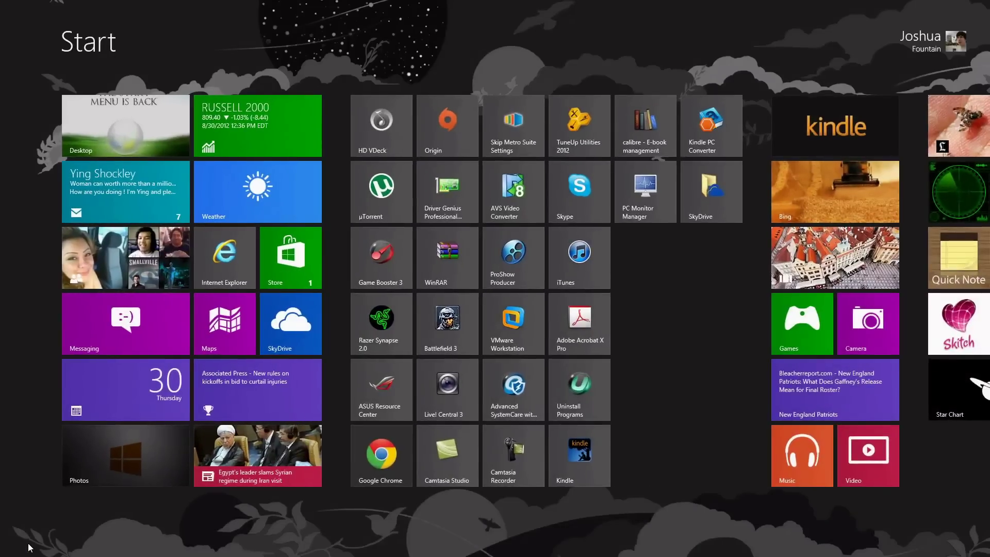
# Step: Test Start opening the fullscreen Start screen, return to the desktop, and reopen Start8's options
pyautogui.click(102, 112)
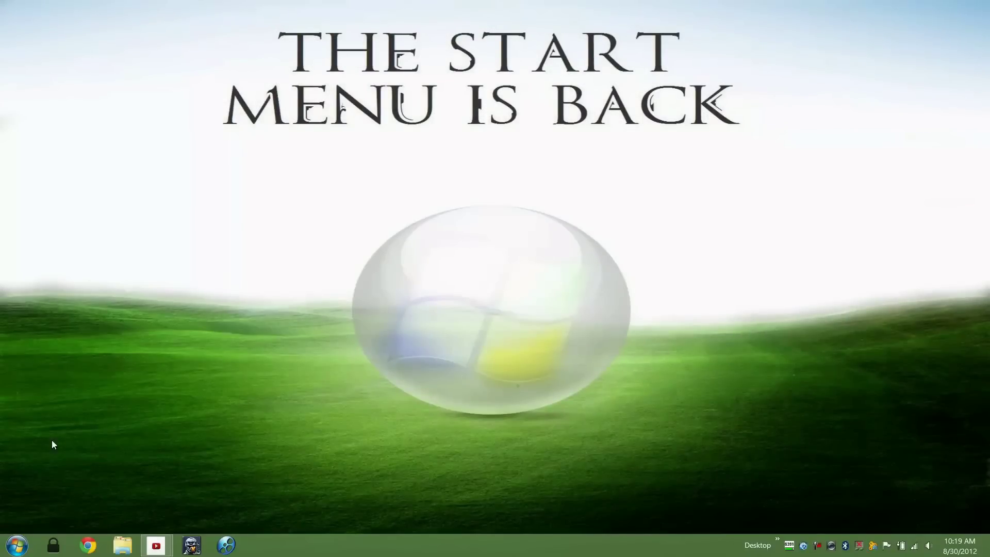
pyautogui.click(15, 544)
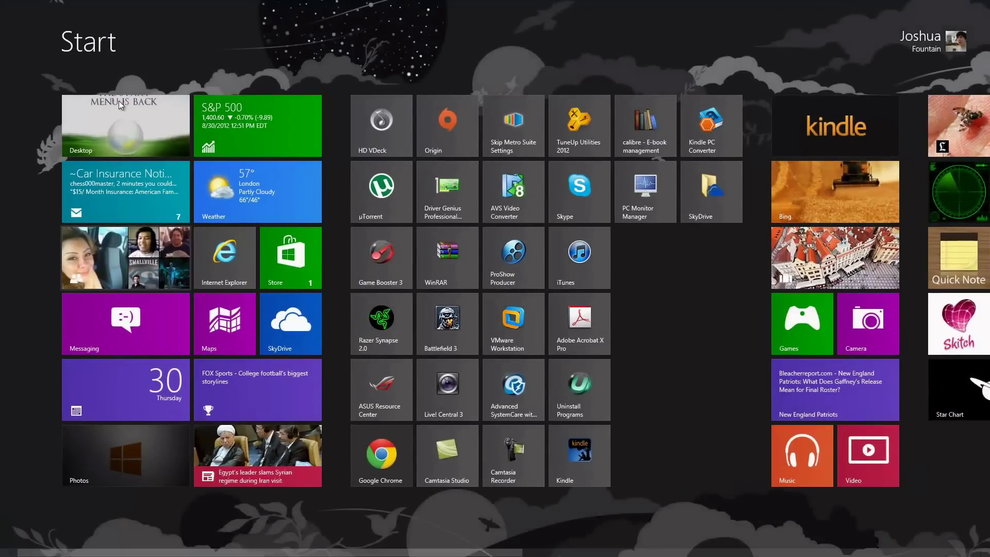
pyautogui.click(16, 543)
pyautogui.rightClick(16, 544)
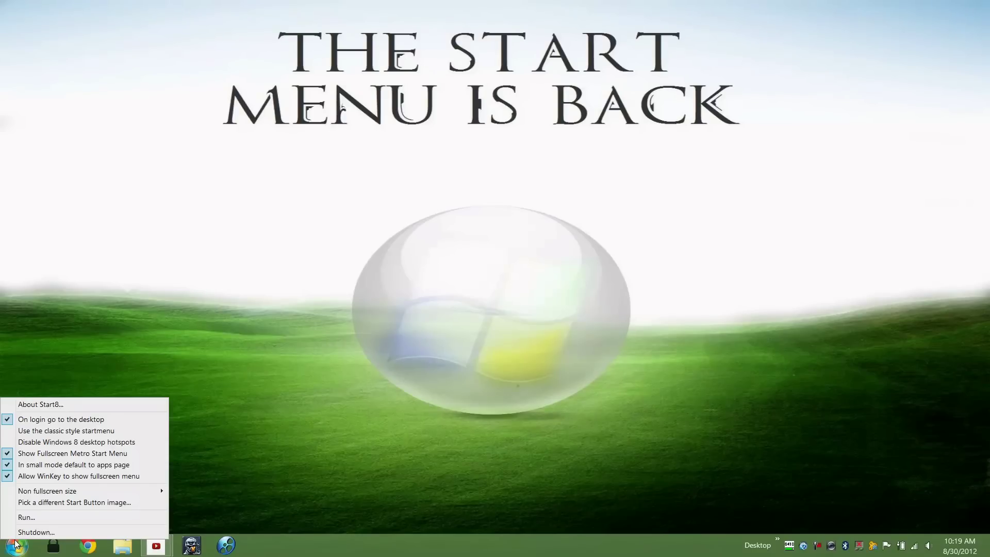
# Step: Switch Start8 to the classic style Start menu and open its All Programs list
pyautogui.click(79, 431)
pyautogui.click(13, 551)
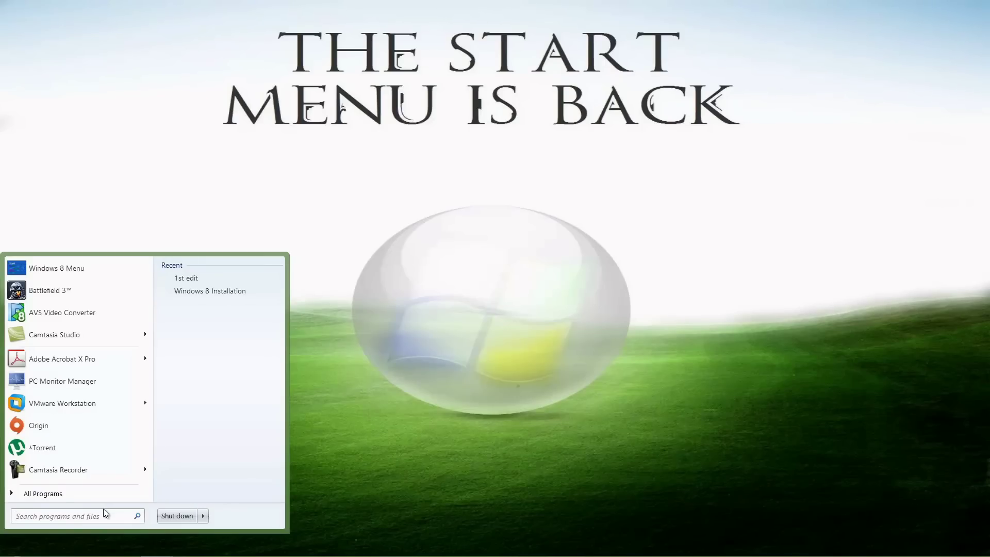
pyautogui.moveTo(126, 397)
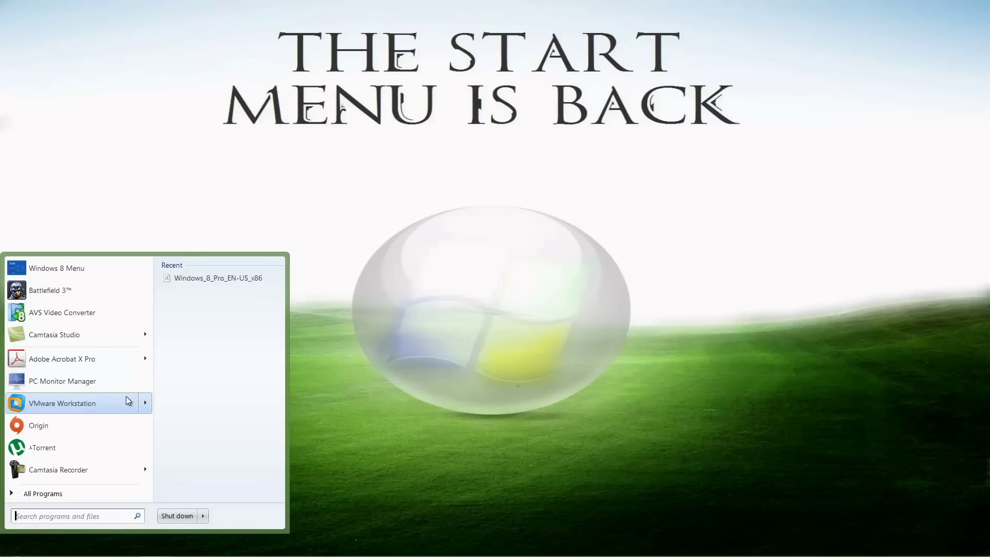
pyautogui.click(48, 493)
# Step: Scroll All Programs, go back to the main list, and search for 'cal'
pyautogui.scroll(15, 55, 380)
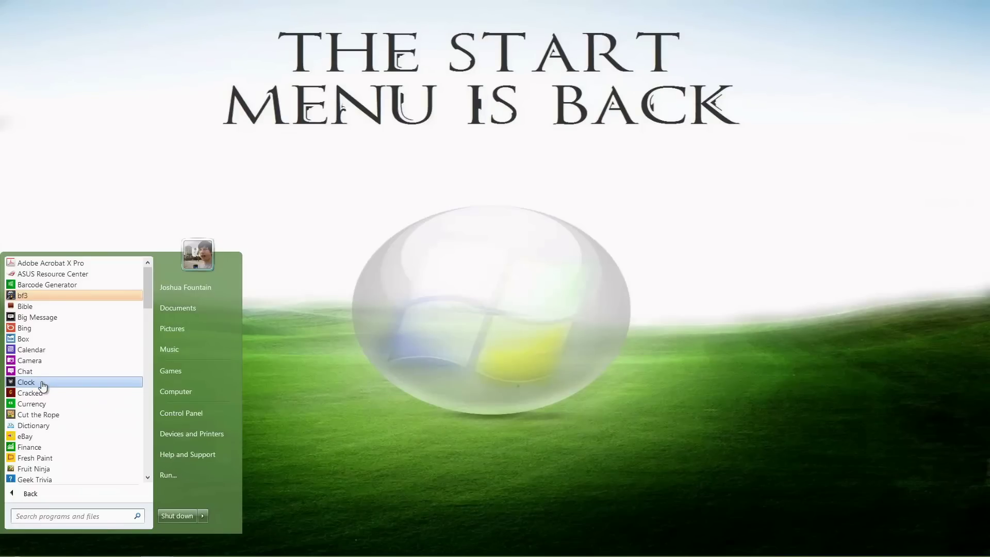
pyautogui.click(30, 494)
pyautogui.moveTo(60, 368)
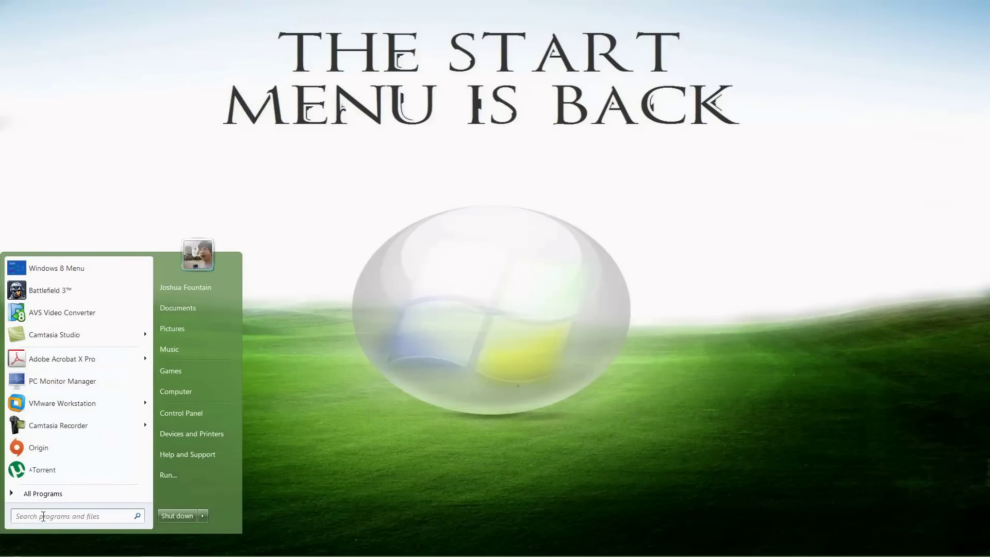
pyautogui.write('cal')
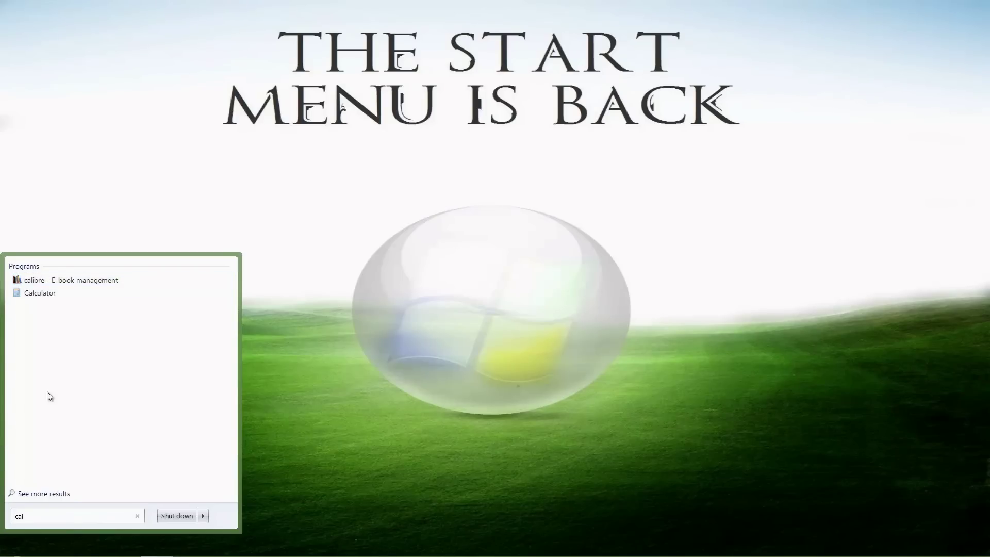
# Step: Clear the 'cal' search to restore the Start menu's program list
pyautogui.click(138, 516)
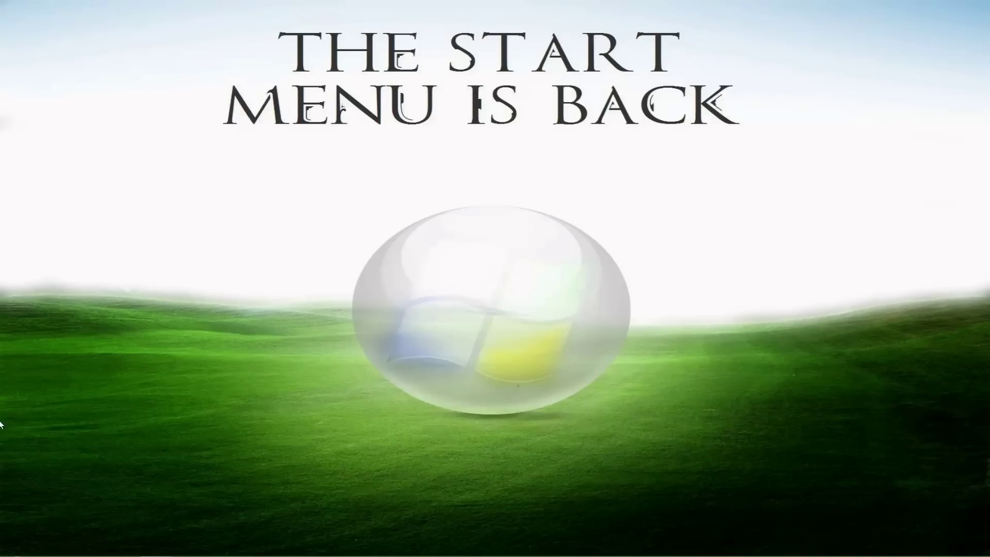
# Step: Open the classic Start menu, view the Shut down power options, then bring up Start8's options
pyautogui.click(17, 545)
pyautogui.click(176, 515)
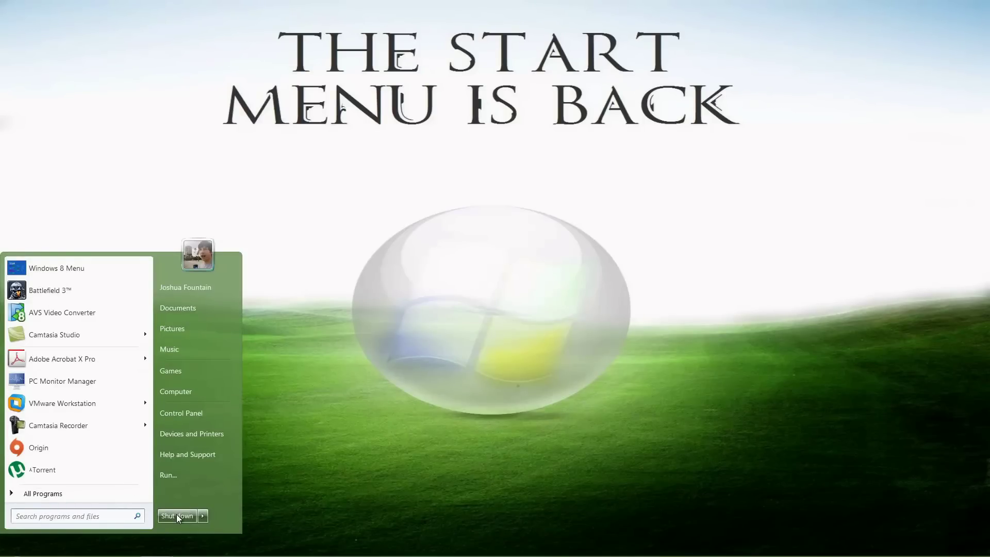
pyautogui.click(202, 515)
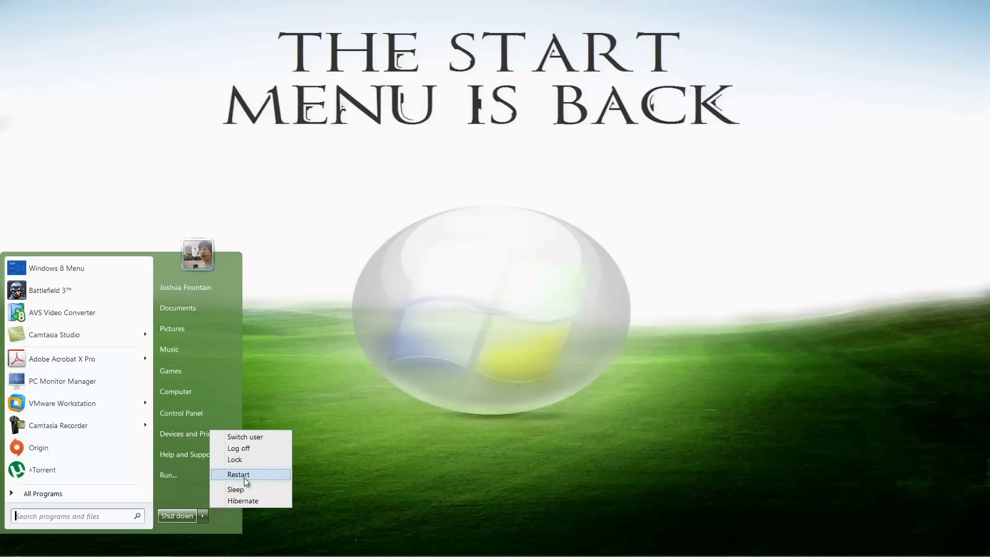
pyautogui.click(184, 288)
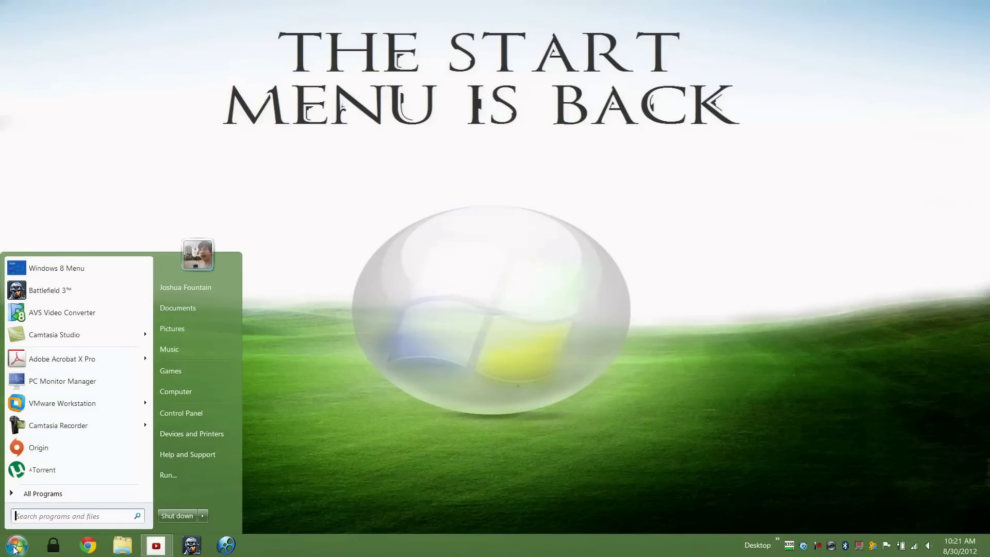
pyautogui.rightClick(15, 547)
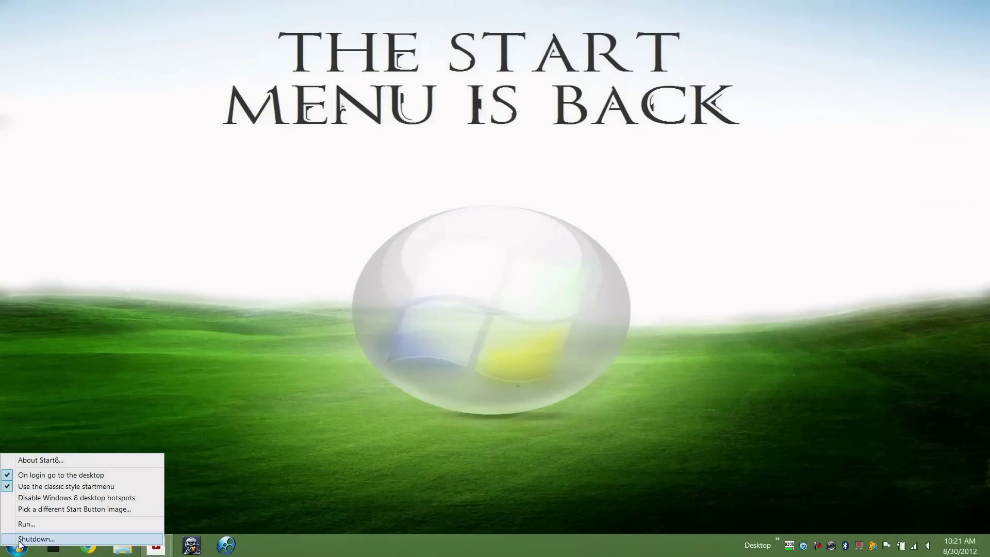
# Step: Set the Start button image to the purple Windows 8 logo Startorb_Win8_2
pyautogui.click(49, 508)
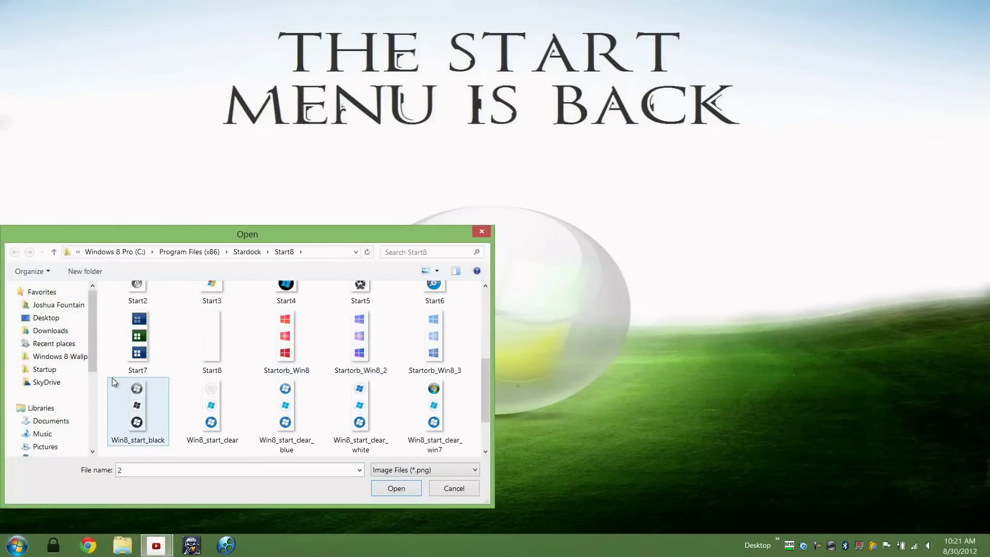
pyautogui.doubleClick(345, 352)
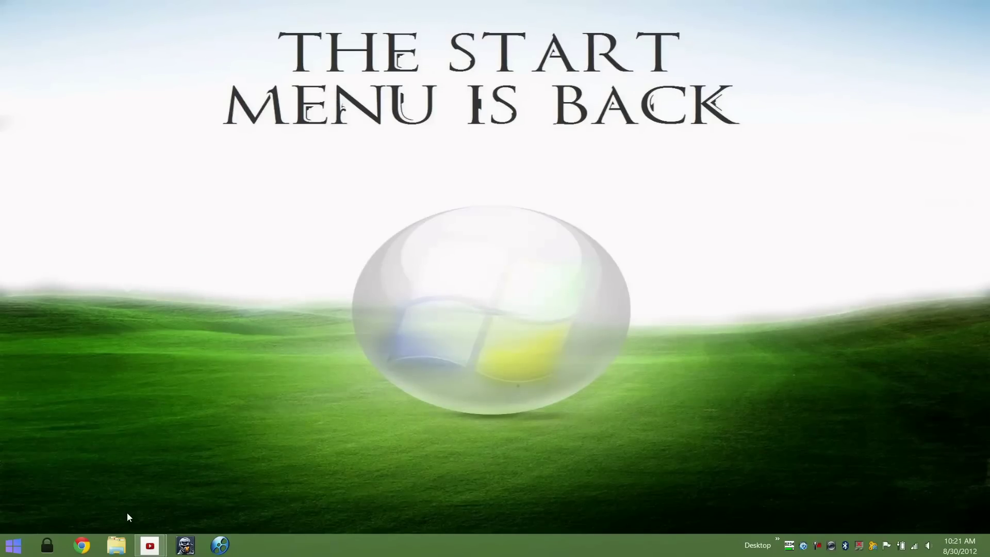
pyautogui.moveTo(987, 555)
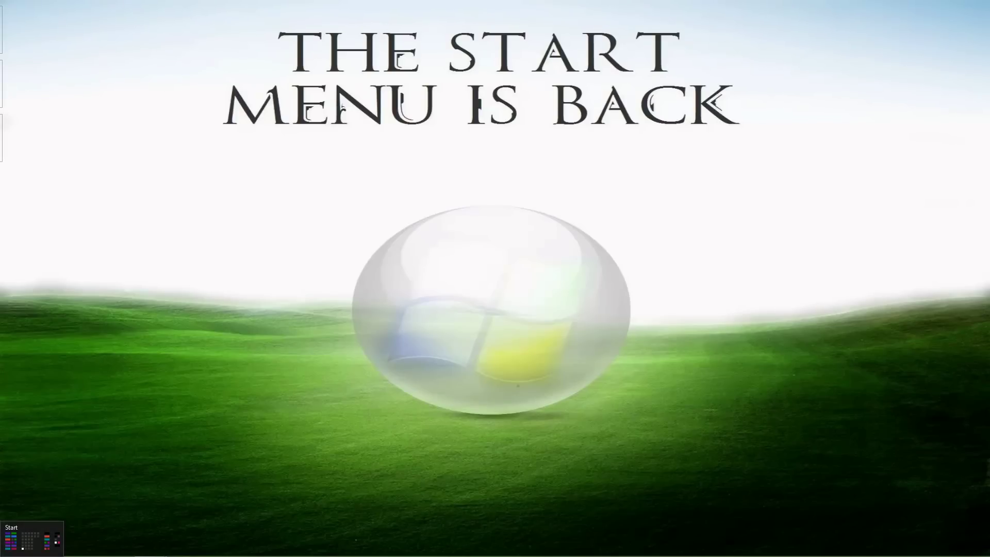
# Step: Bring up Start8's options from the Start button after trying the desktop hot corners
pyautogui.rightClick(10, 553)
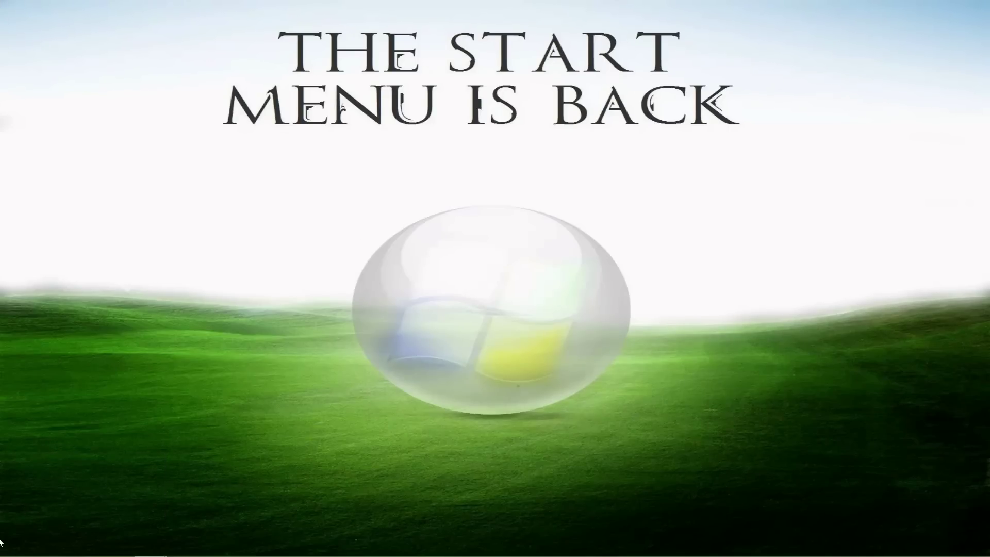
# Step: Set the Start button image to the round win8start_large orb from the Start8 folder
pyautogui.click(12, 547)
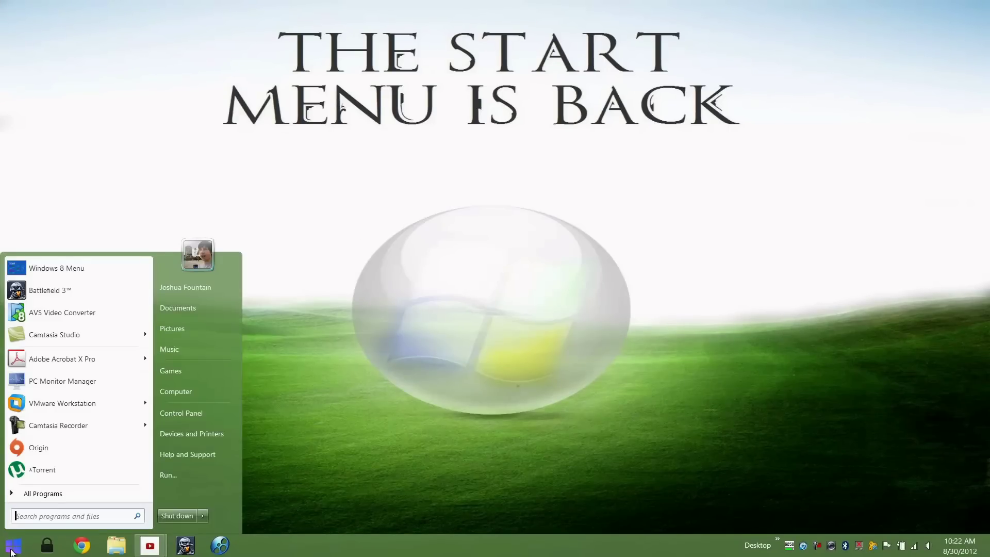
pyautogui.rightClick(11, 550)
pyautogui.click(57, 512)
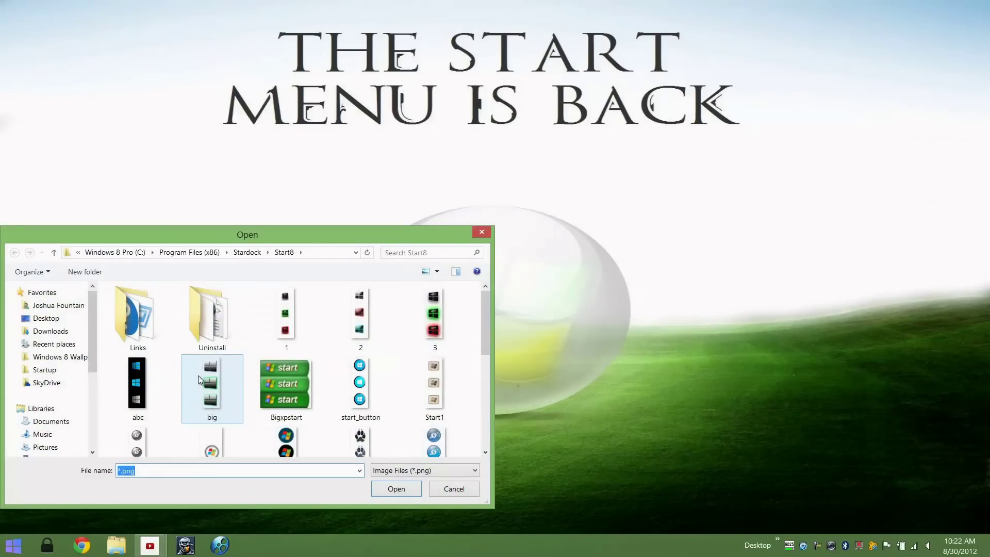
pyautogui.moveTo(488, 318); pyautogui.dragTo(485, 385)
pyautogui.click(286, 421)
pyautogui.press('Return')
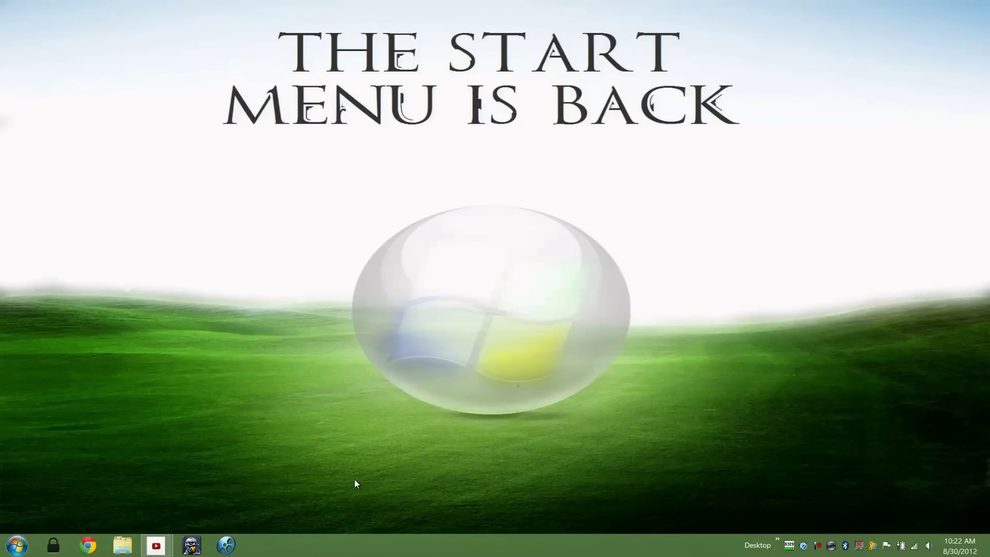
# Step: Visit the Windows 8 Start screen, then switch the Start button image to win8start
pyautogui.click(17, 545)
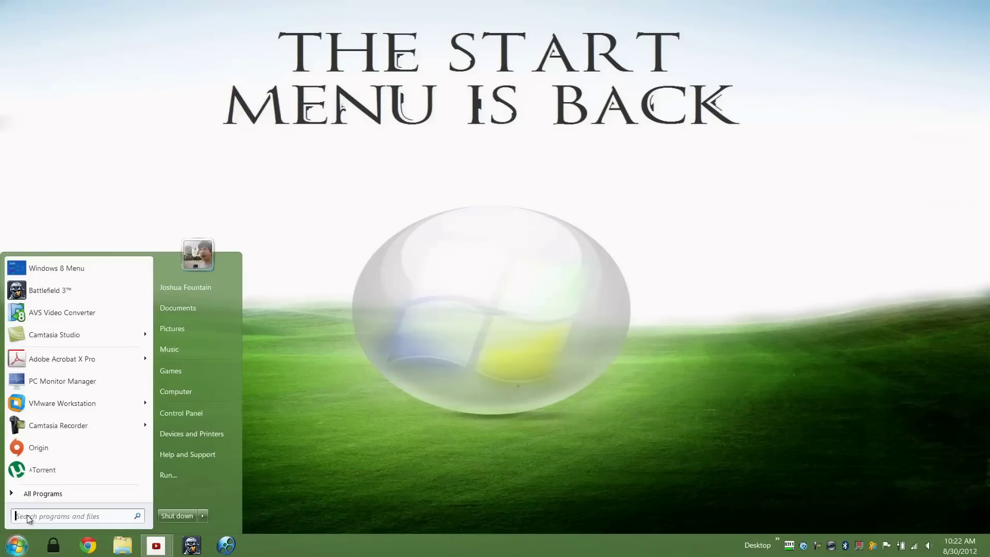
pyautogui.click(42, 267)
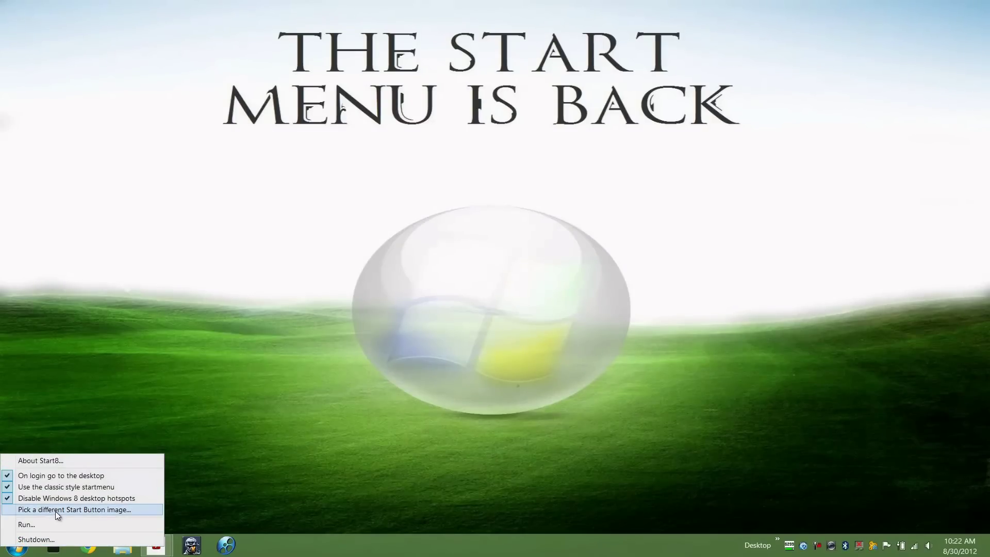
pyautogui.click(54, 509)
pyautogui.click(218, 423)
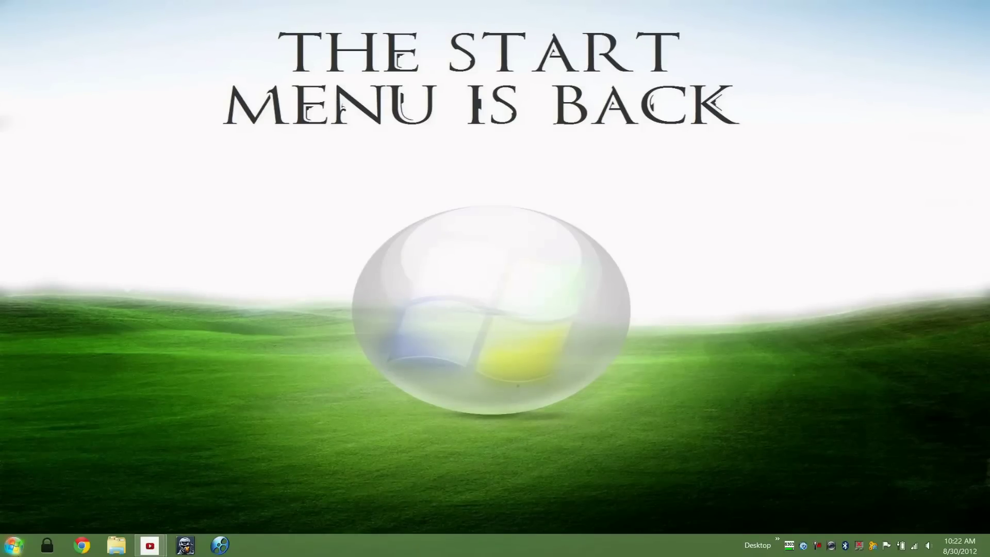
pyautogui.rightClick(18, 547)
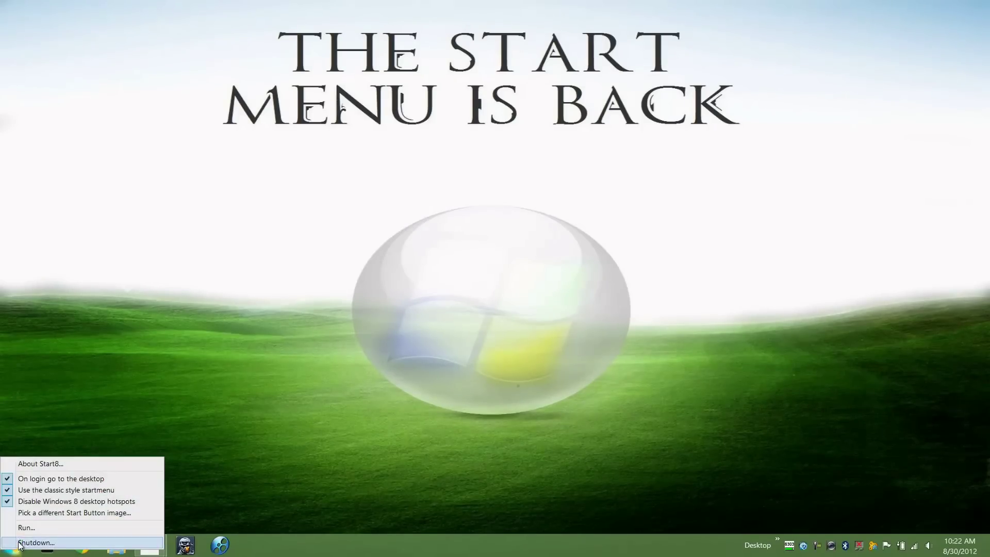
# Step: Uncheck 'Use the classic style startmenu' so Start opens the Windows 8 Apps view
pyautogui.click(40, 491)
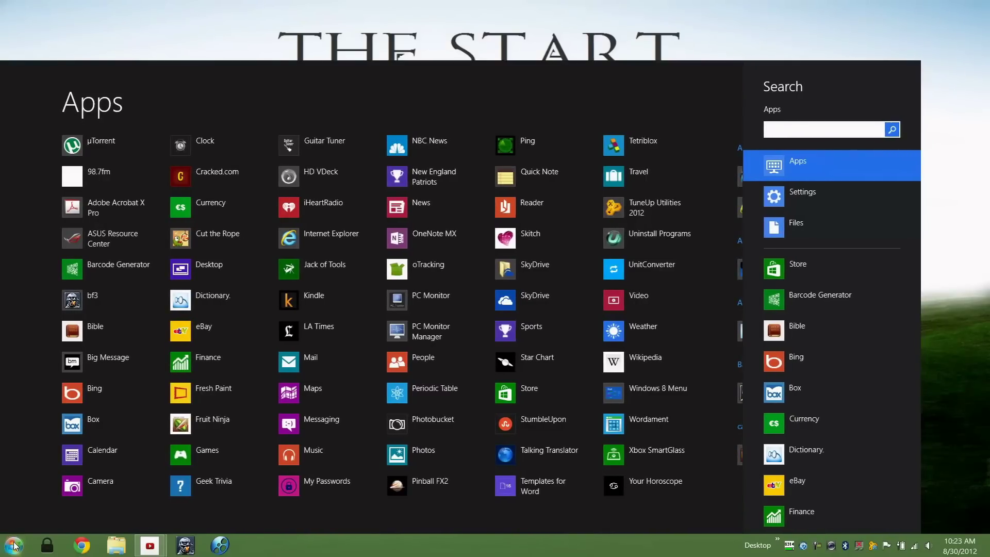
pyautogui.click(14, 545)
# Step: Re-enable 'Use the classic style startmenu' and open the Windows 7-style Start menu
pyautogui.rightClick(14, 545)
pyautogui.click(14, 547)
pyautogui.click(13, 548)
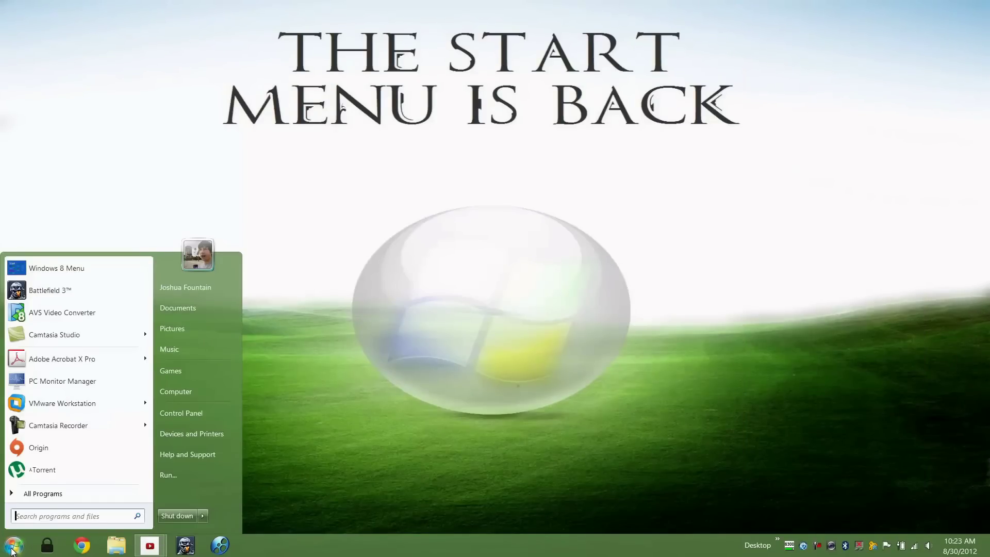